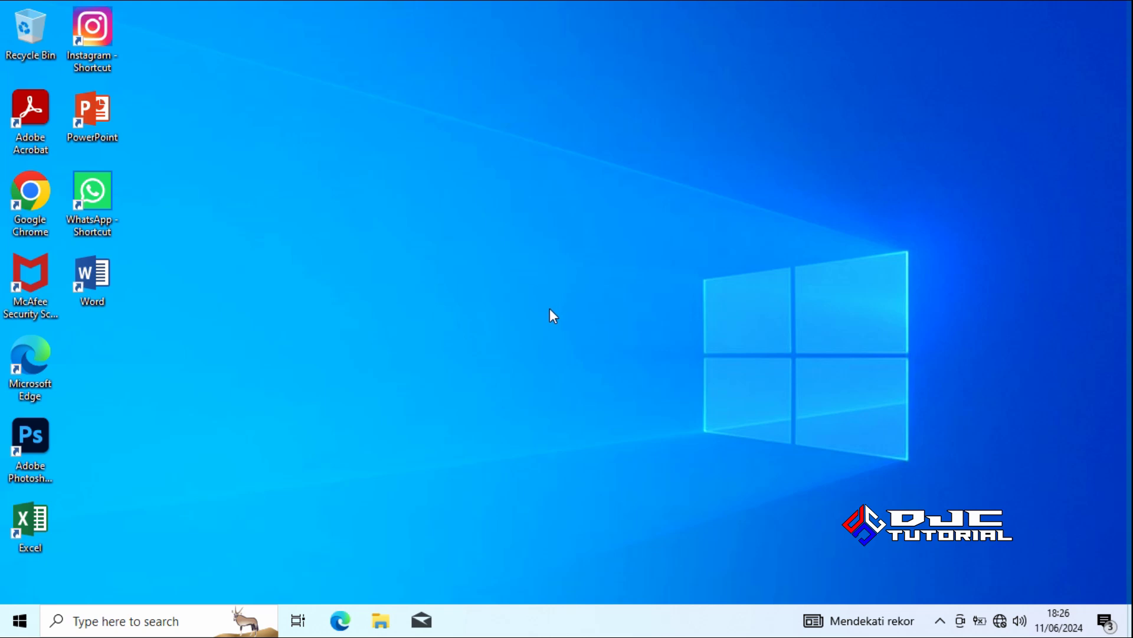
# Search for cmd and run Command Prompt as administrator
pyautogui.click(197, 619)
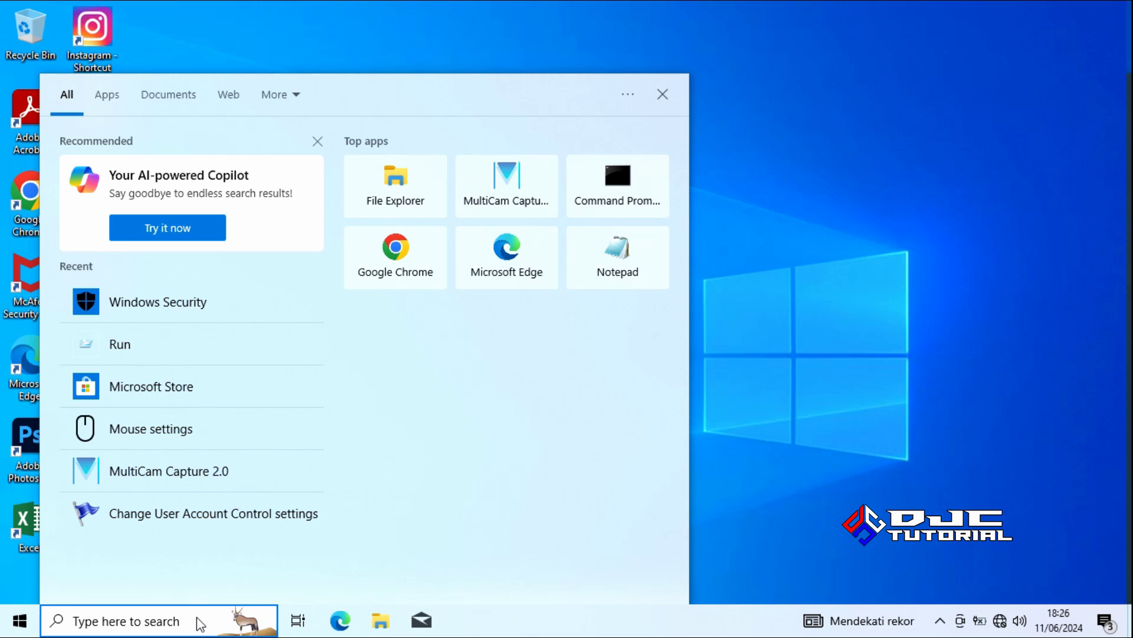
pyautogui.write('cmd')
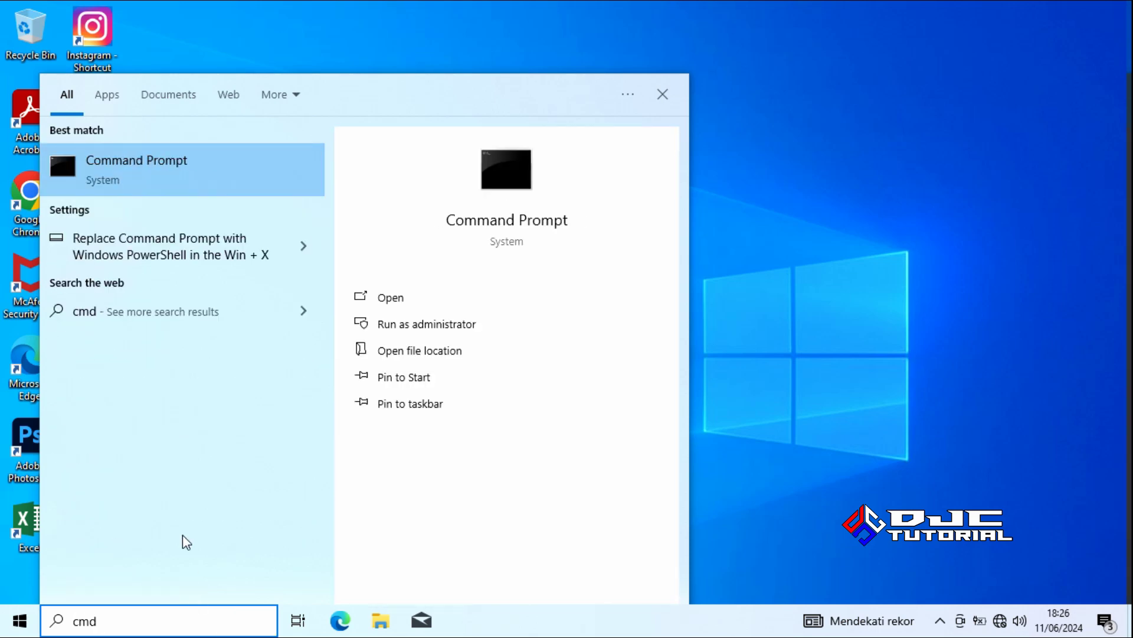
pyautogui.rightClick(155, 180)
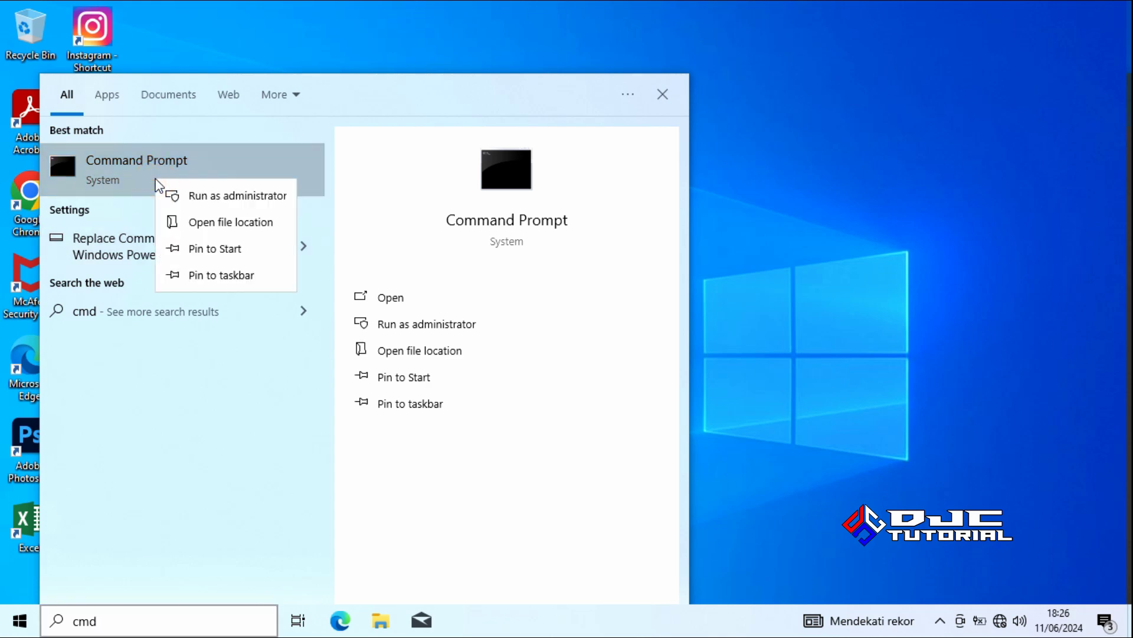
pyautogui.click(206, 198)
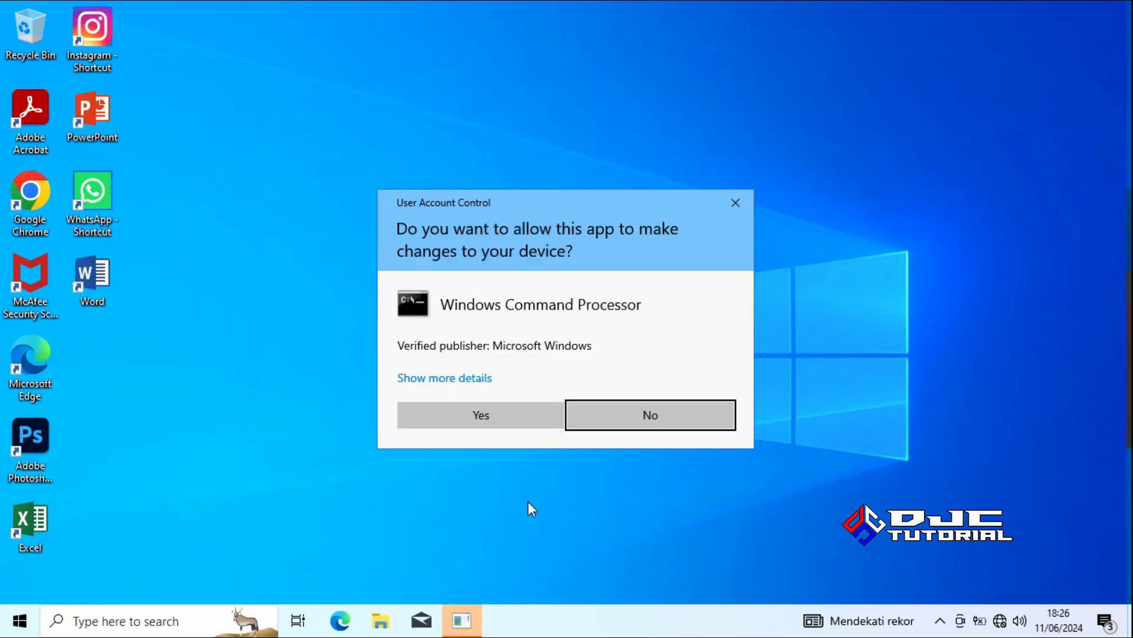
# Approve elevation, run slmgr /xpr, dismiss the product-key-not-found error, and minimize the console
pyautogui.click(508, 417)
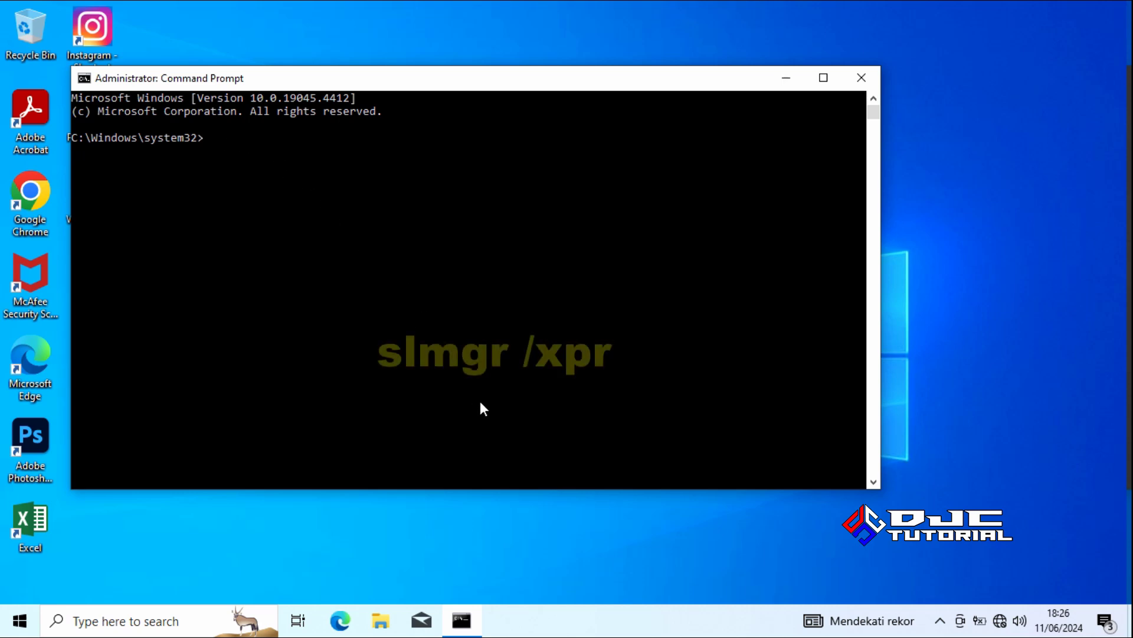
pyautogui.write('slmgr')
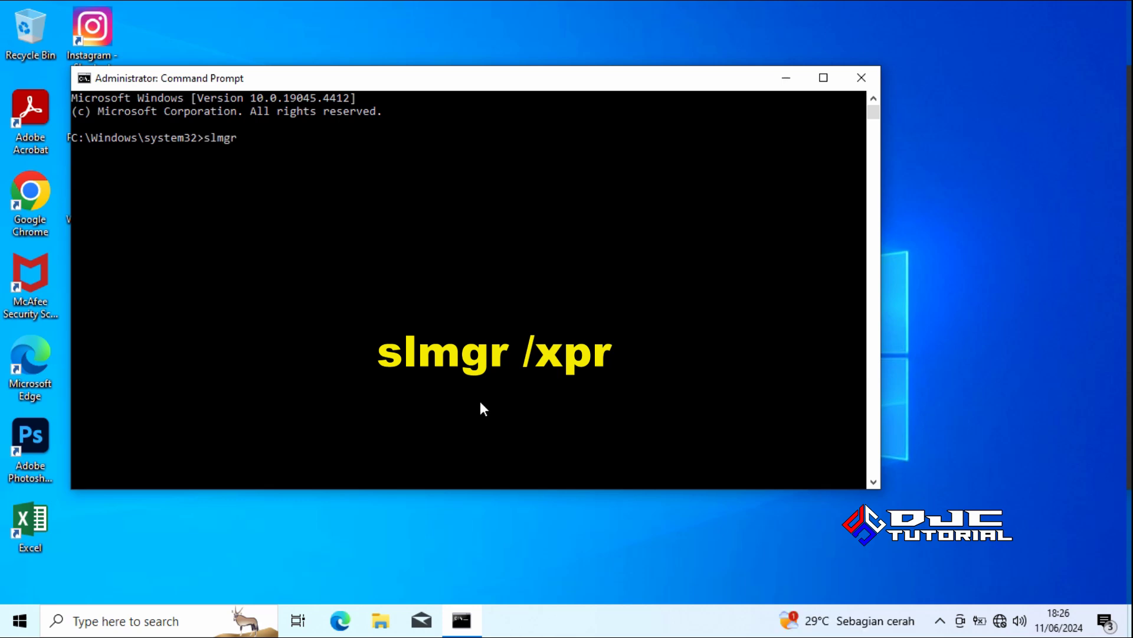
pyautogui.write(' /xpr')
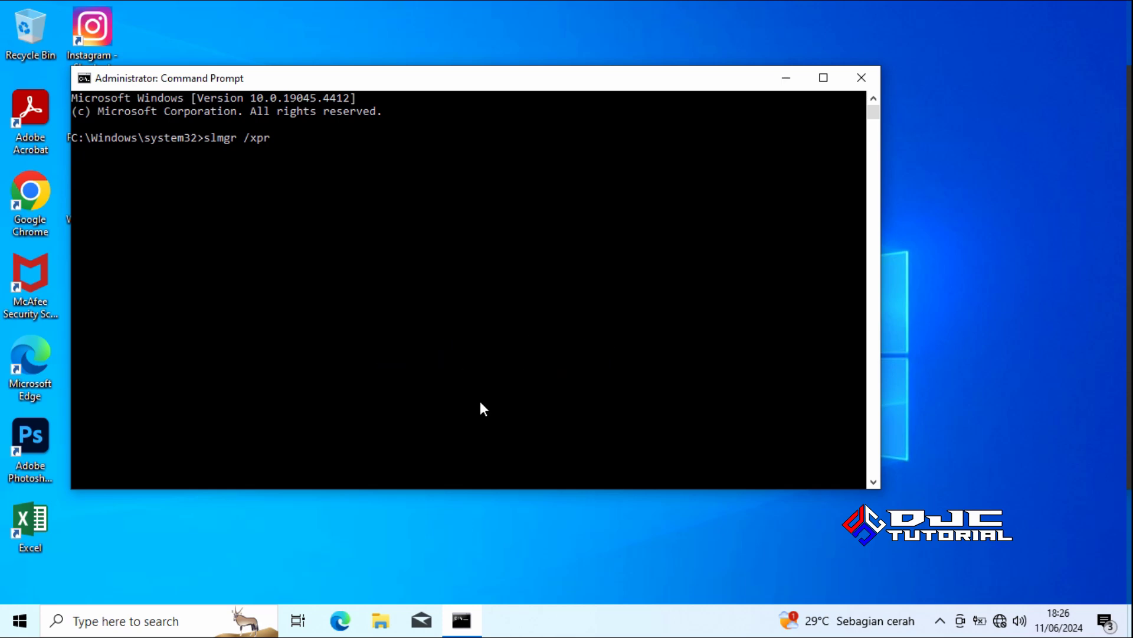
pyautogui.press('Return')
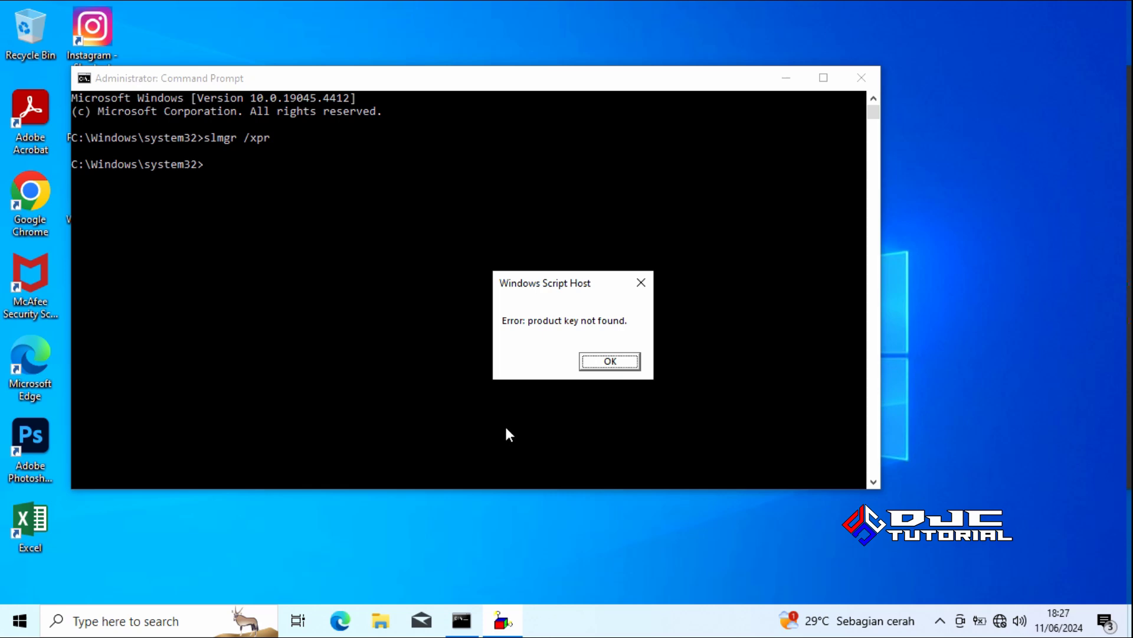
pyautogui.click(606, 364)
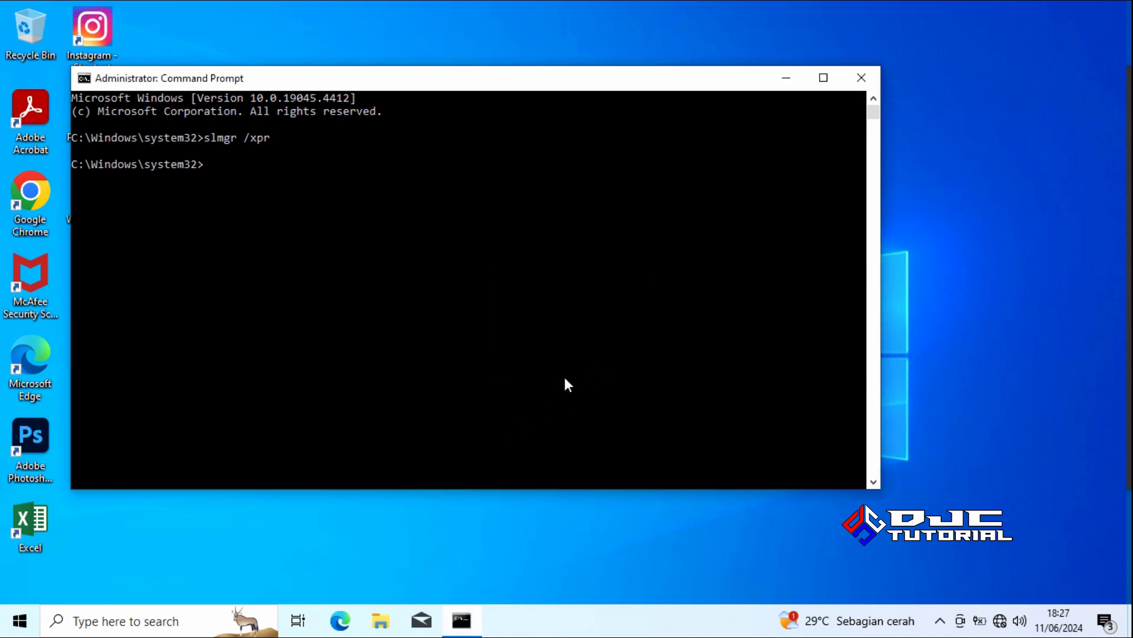
pyautogui.click(782, 87)
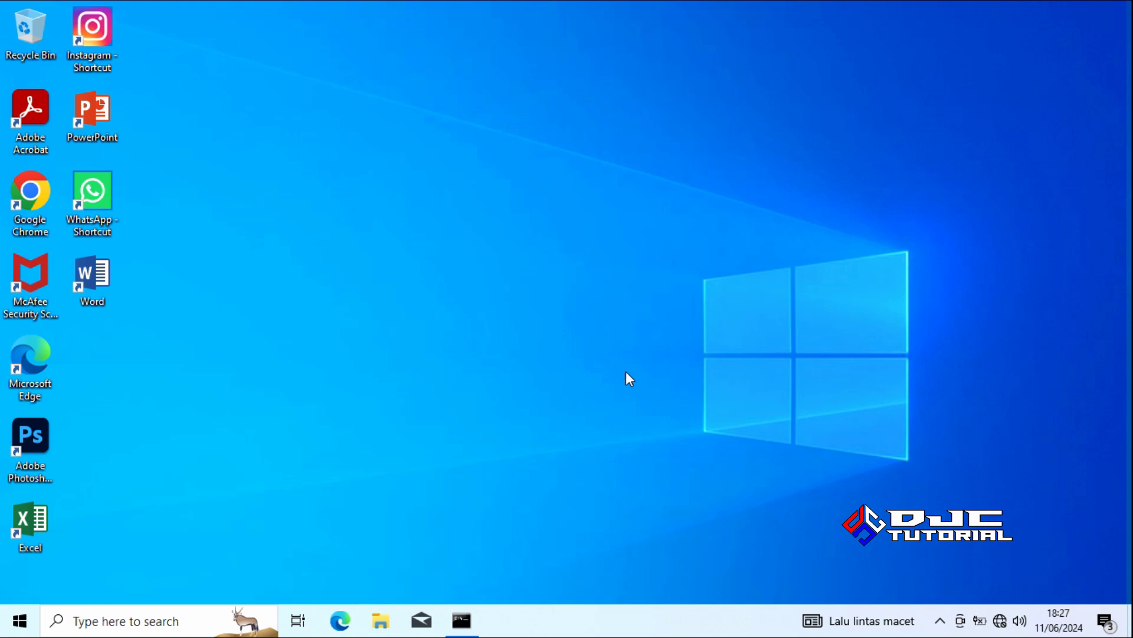
# Connect to the secured 'Duta Jaya Computers' Wi-Fi network from the tray flyout
pyautogui.click(998, 619)
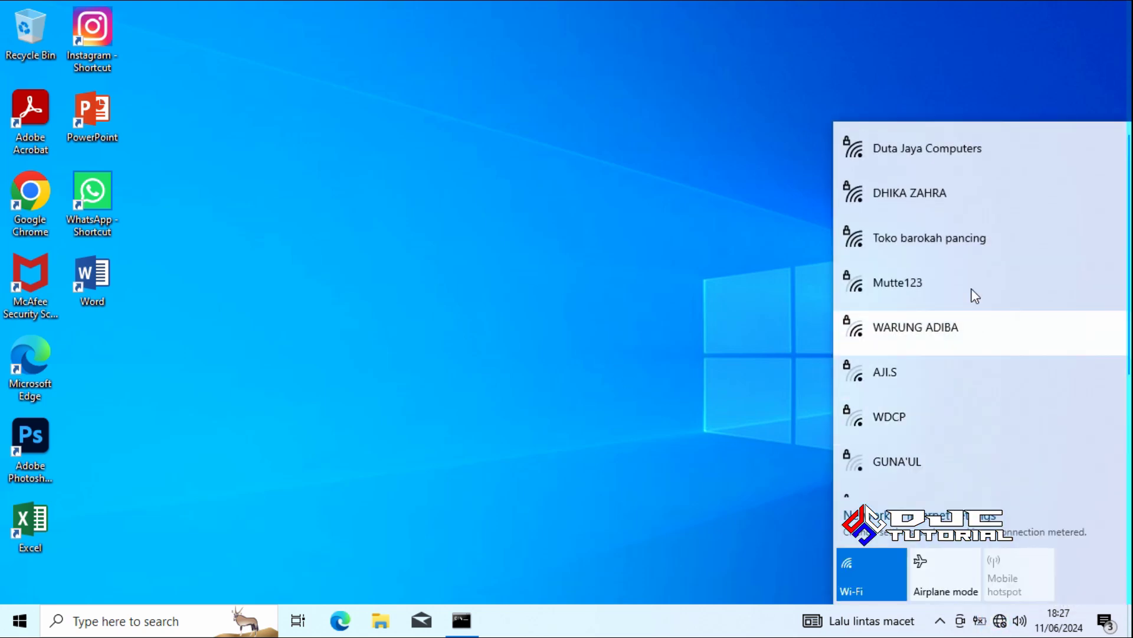
pyautogui.click(959, 163)
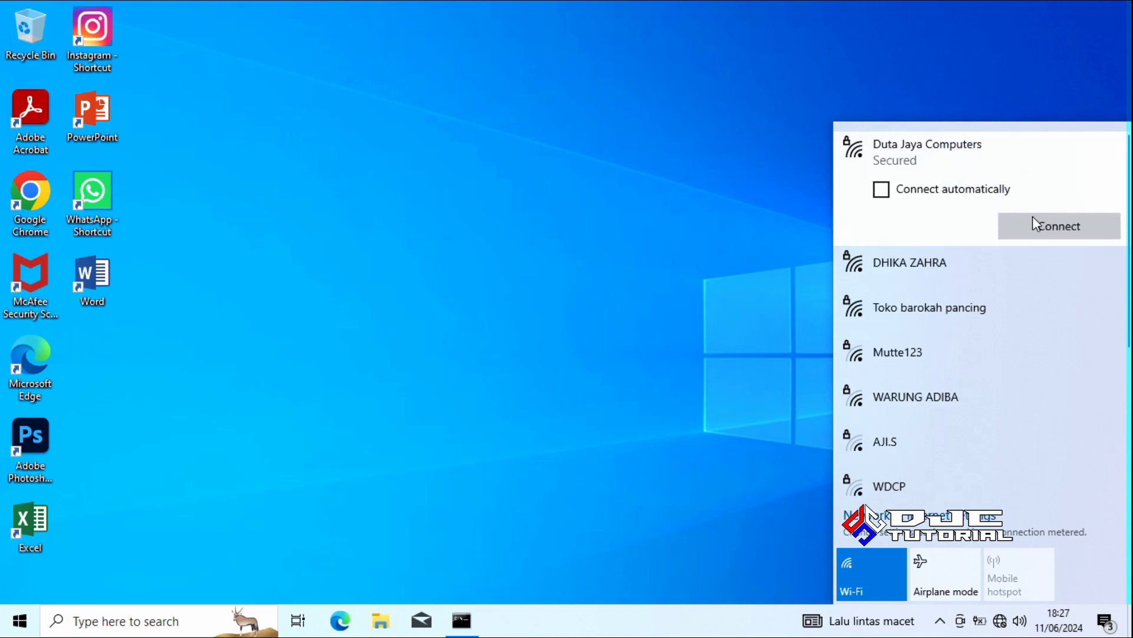
pyautogui.click(1047, 226)
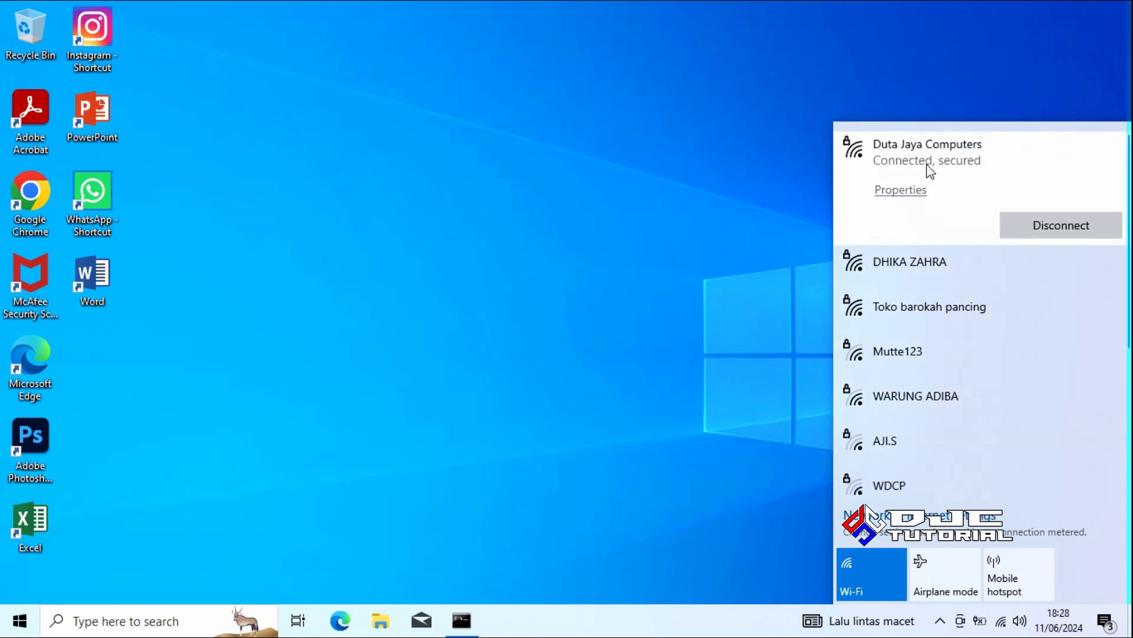
pyautogui.click(521, 314)
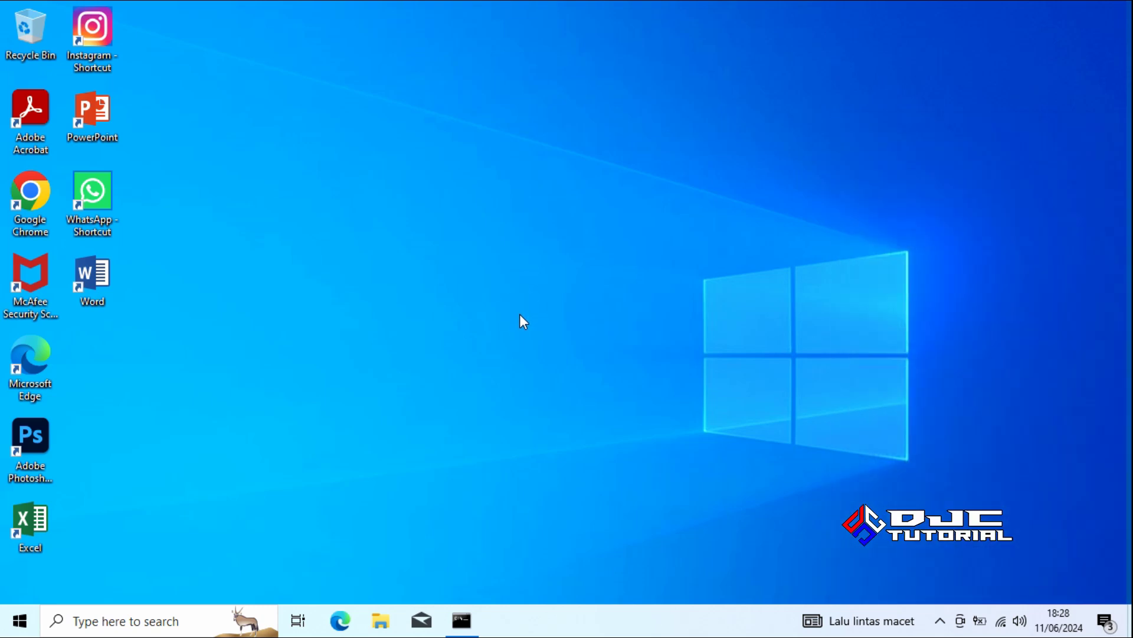
# Open This PC's Properties from File Explorer and scroll to Windows specifications (Home Single Language 22H2)
pyautogui.click(381, 620)
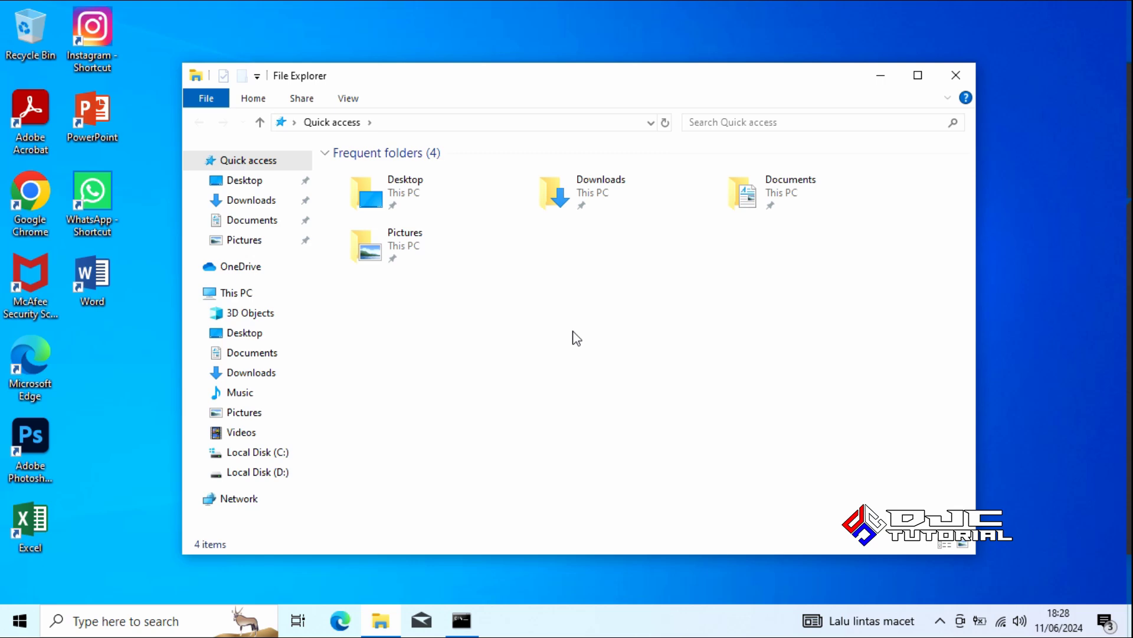
pyautogui.rightClick(269, 301)
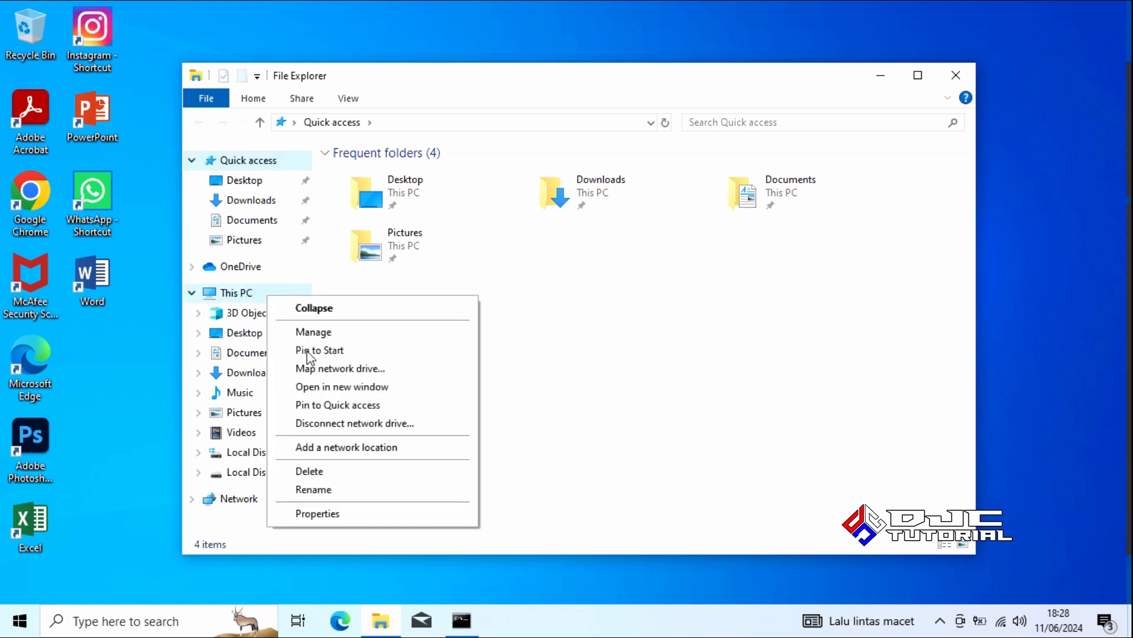
pyautogui.click(388, 512)
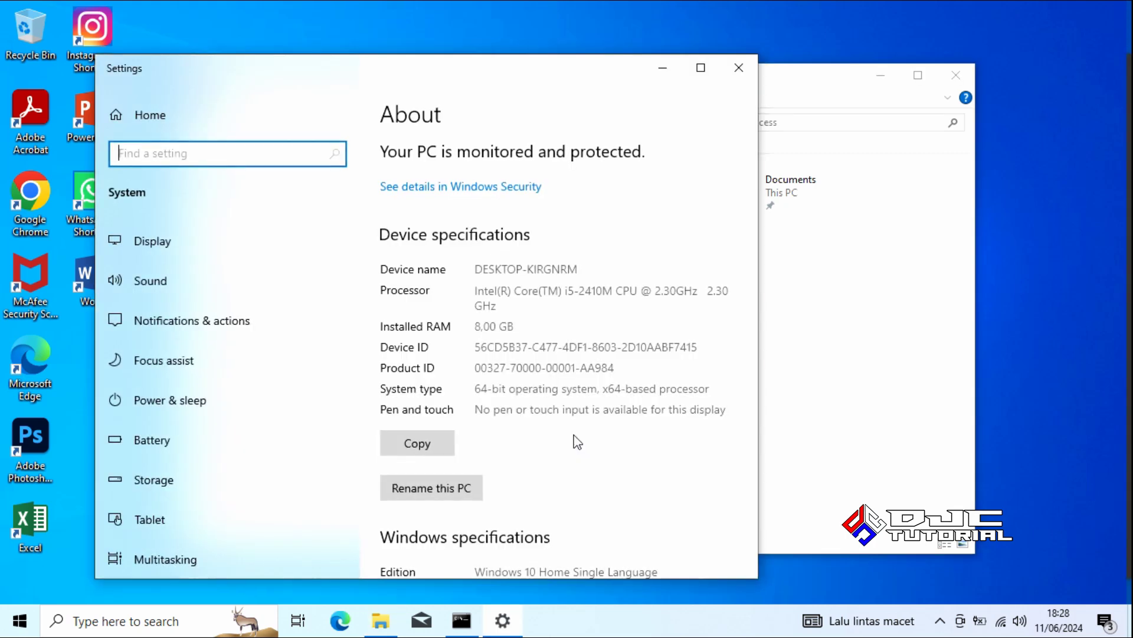
pyautogui.click(755, 258)
pyautogui.moveTo(756, 256); pyautogui.dragTo(762, 390)
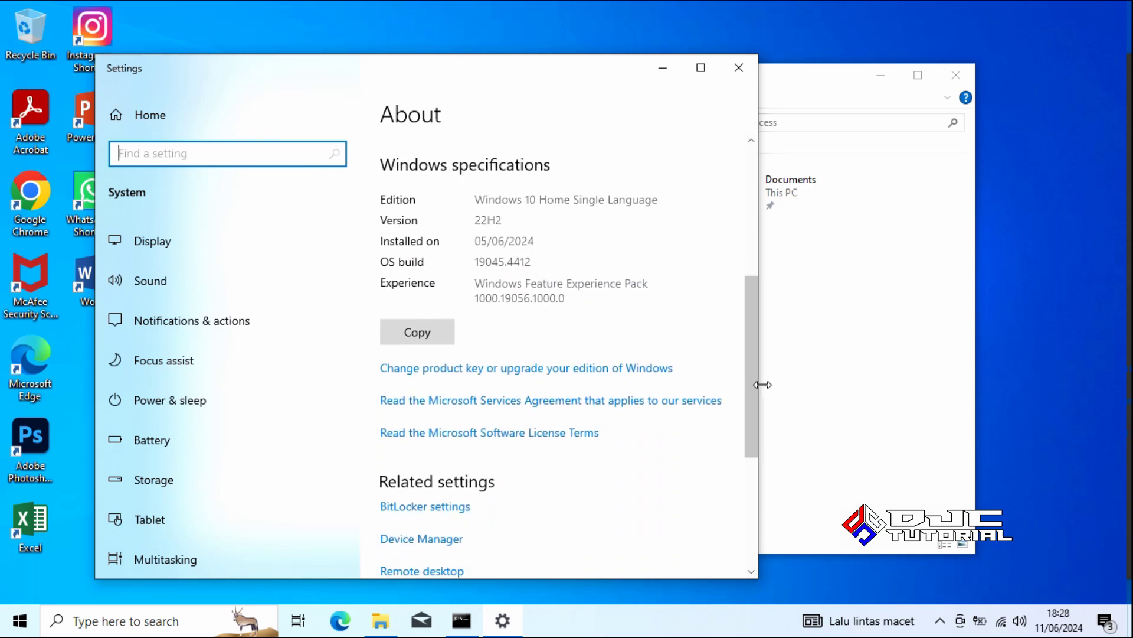
# Go to activation settings, run the troubleshooter, and close its confirmation message
pyautogui.click(480, 371)
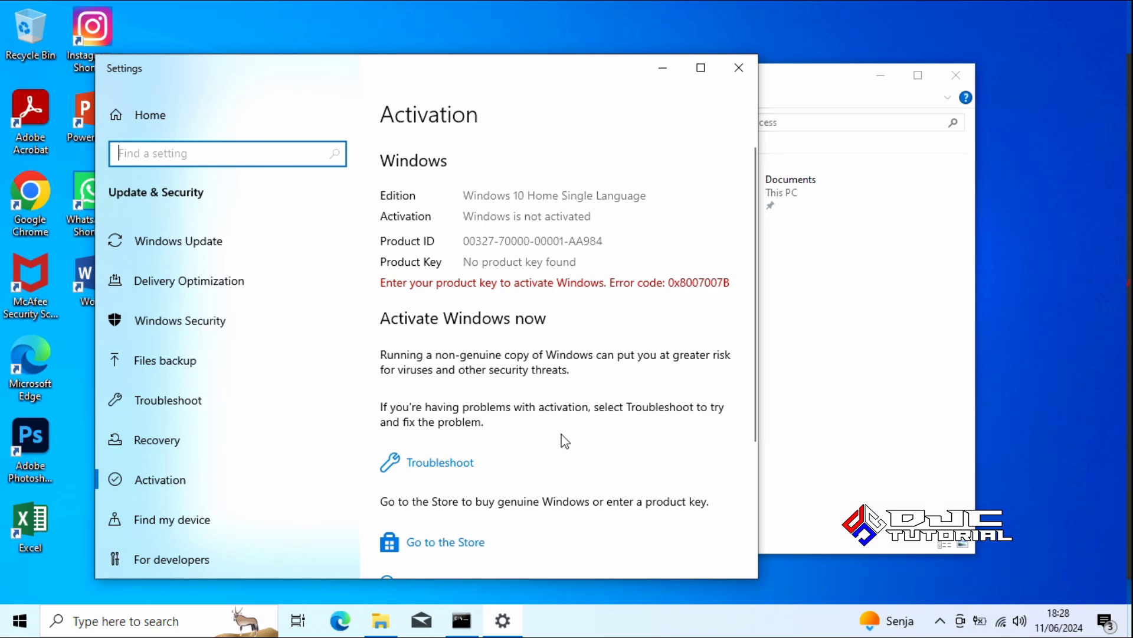
pyautogui.click(456, 464)
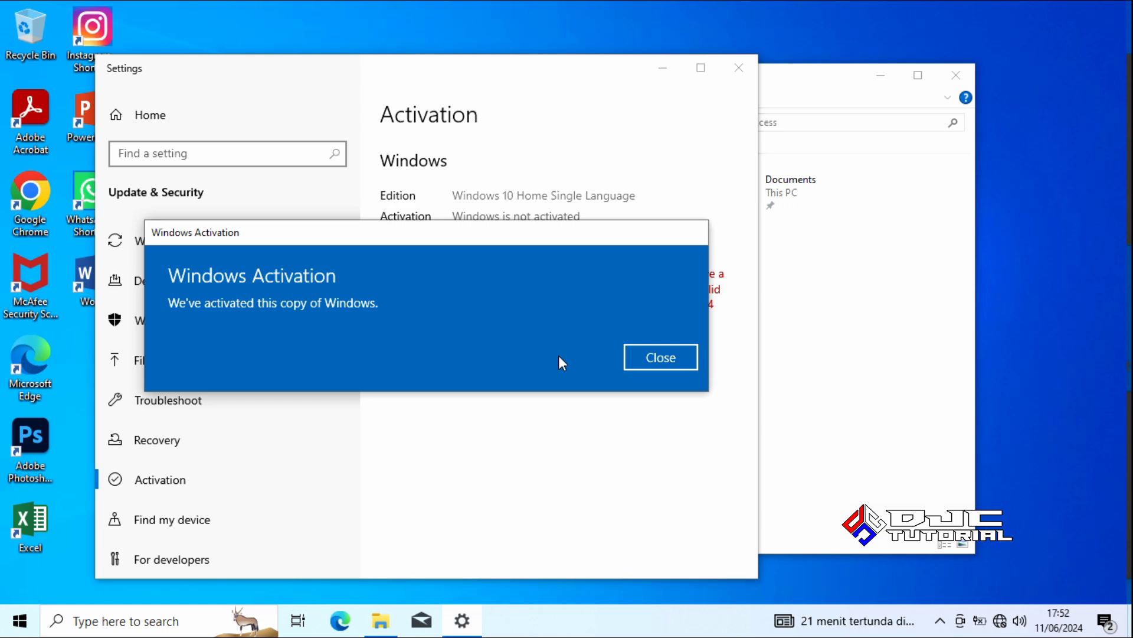
pyautogui.click(664, 363)
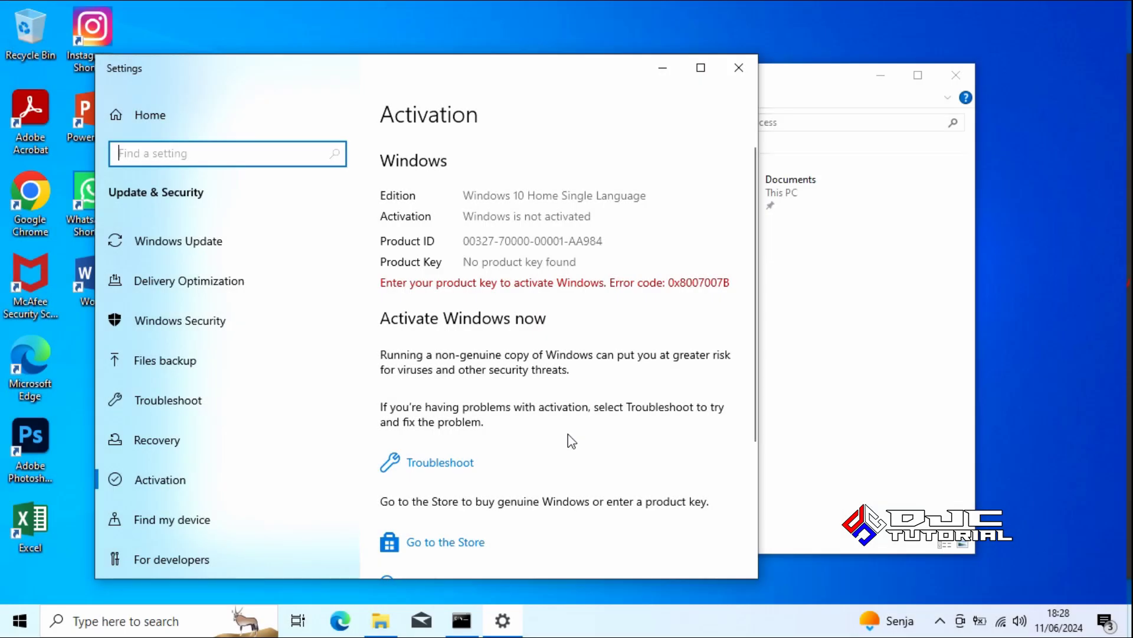
# Rerun the activation troubleshooter, close its digital-license results, and scroll to Change product key
pyautogui.click(455, 465)
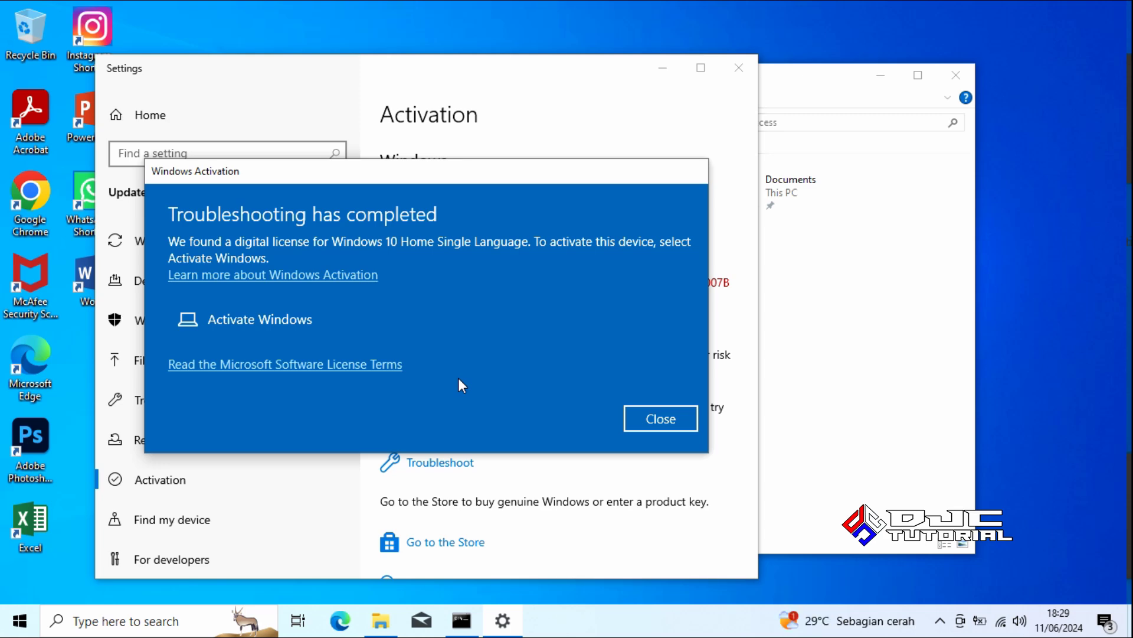
pyautogui.click(648, 413)
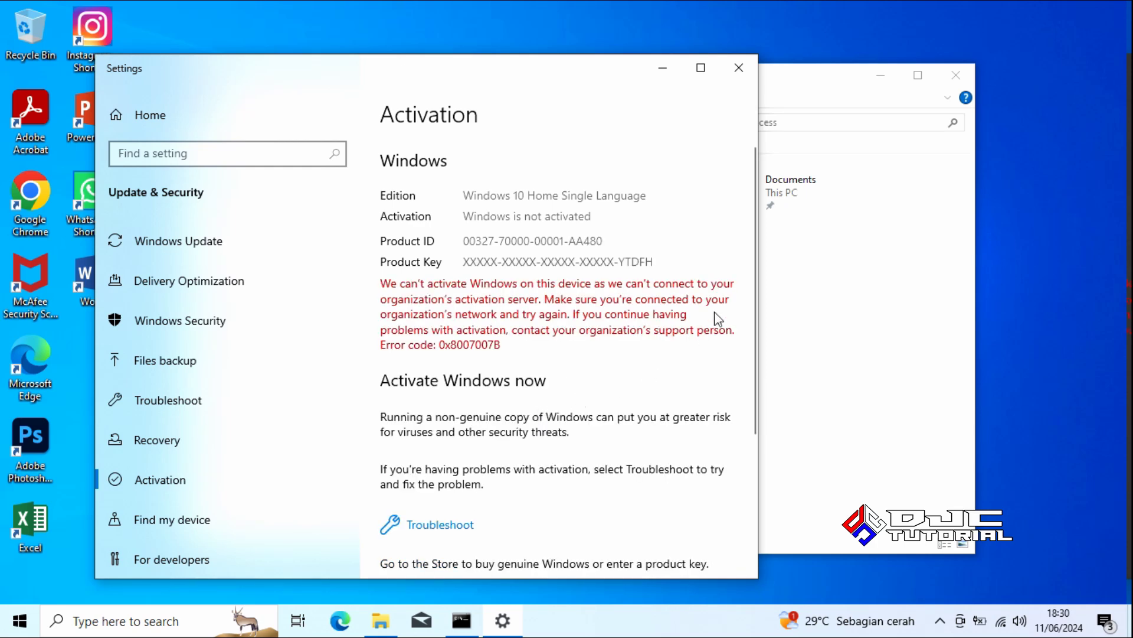
pyautogui.moveTo(753, 278); pyautogui.dragTo(749, 355)
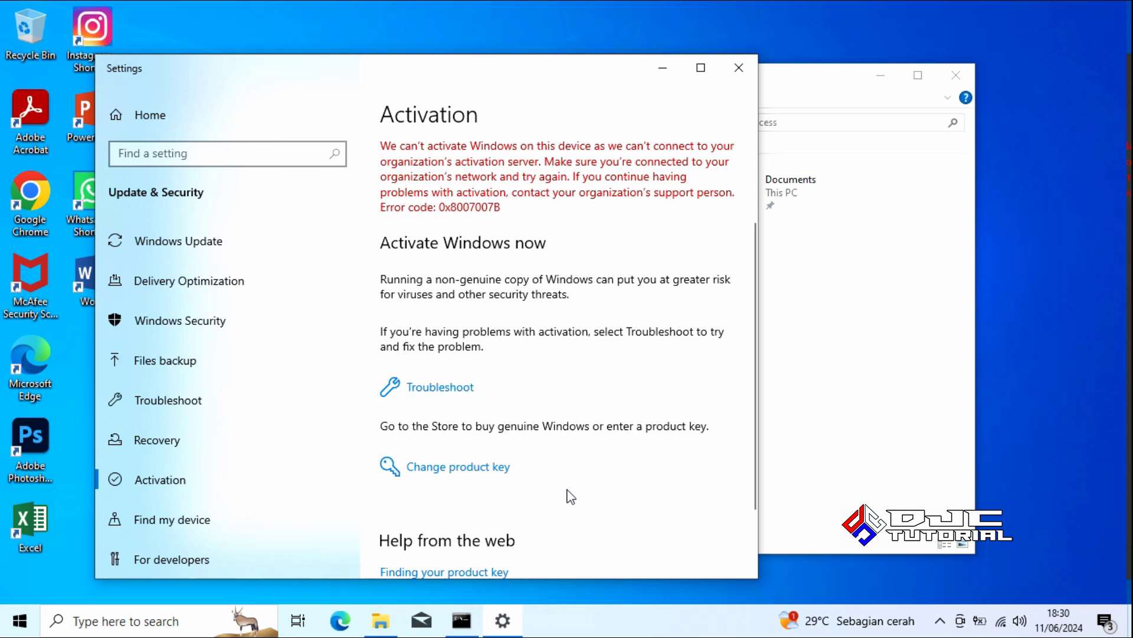
# Open Change product key and paste, then finish typing, the Windows product key
pyautogui.click(499, 467)
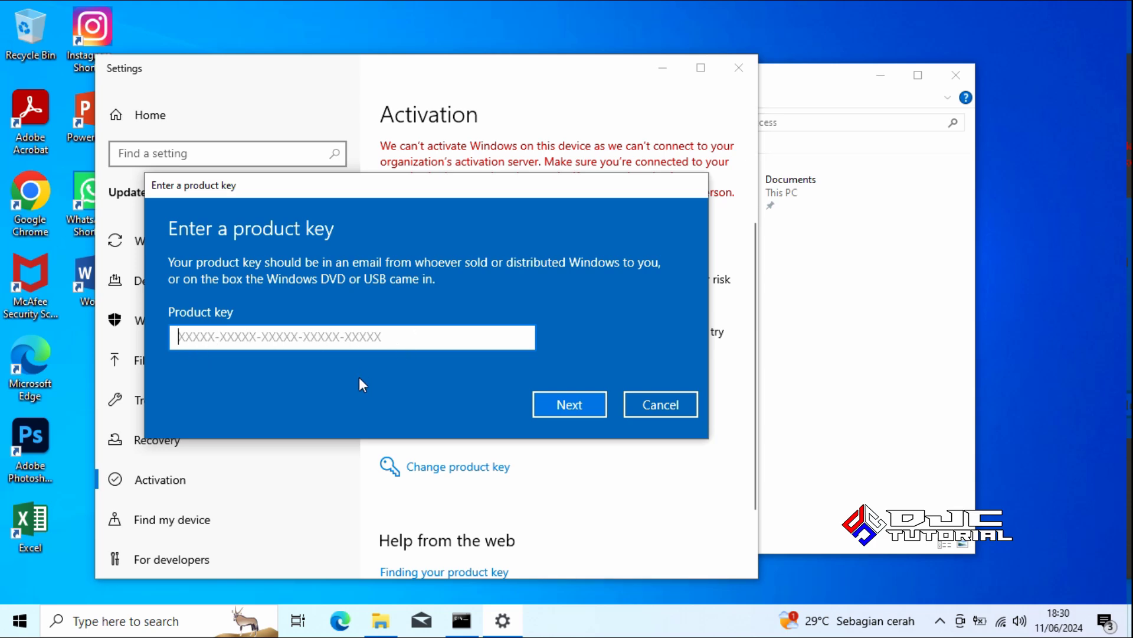
pyautogui.hotkey('ctrl', 'v')
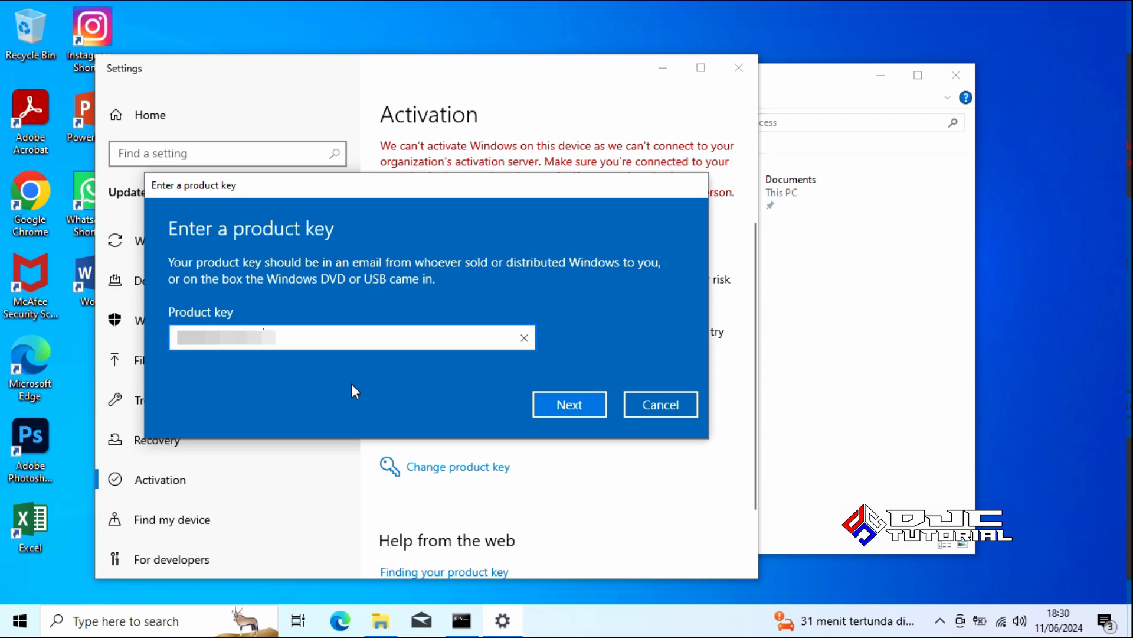
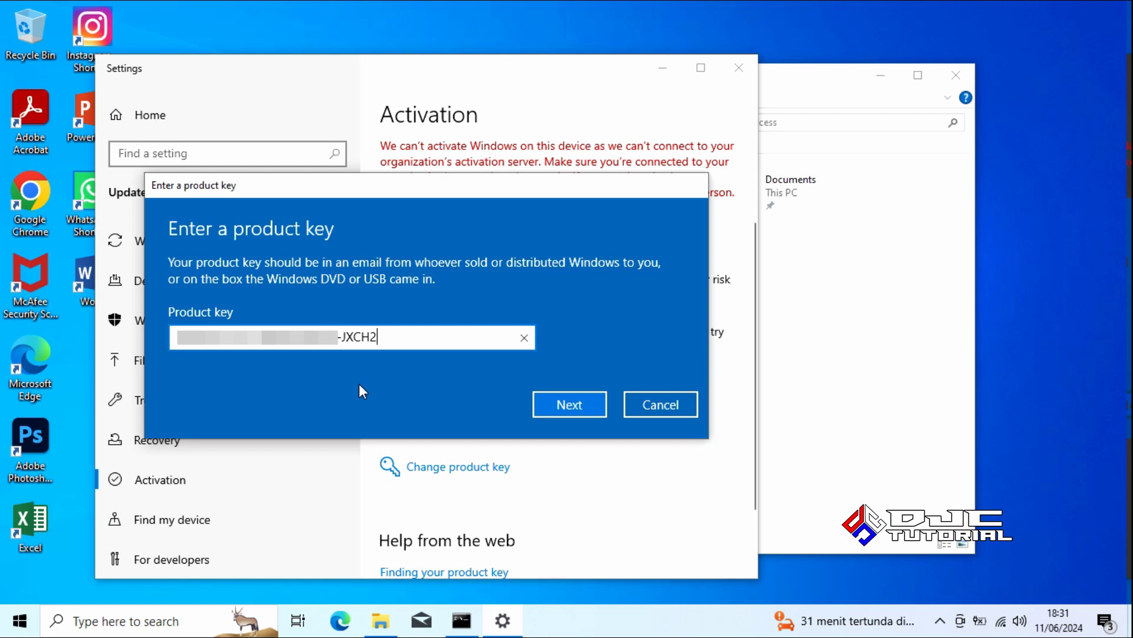
# Submit the product key, activate Windows, dismiss the success message, and close Settings
pyautogui.click(562, 403)
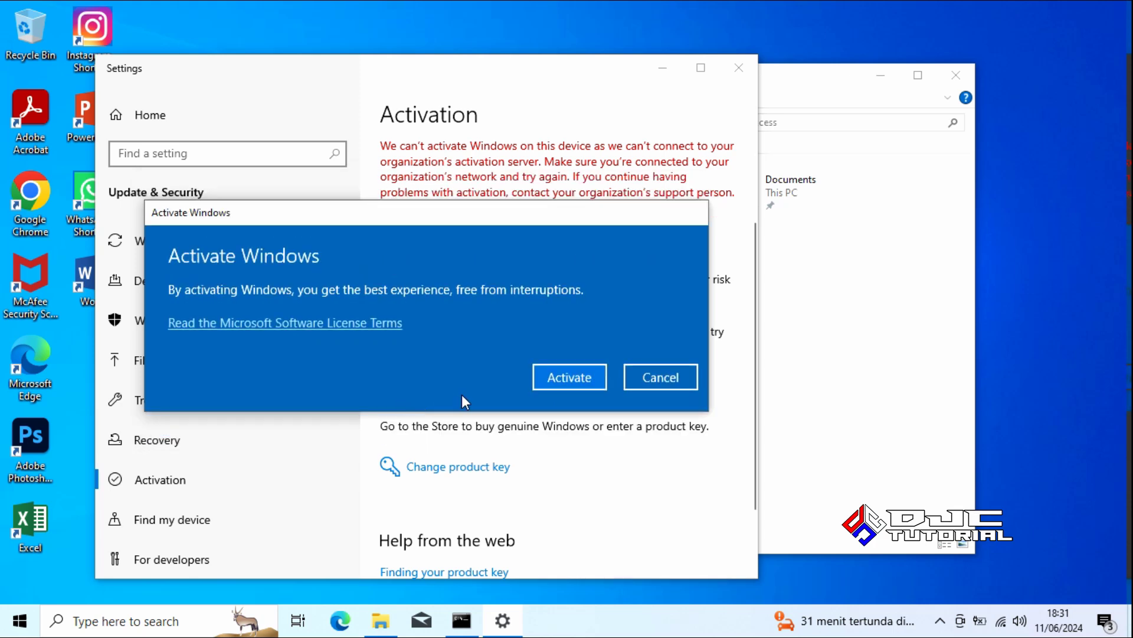
pyautogui.click(561, 379)
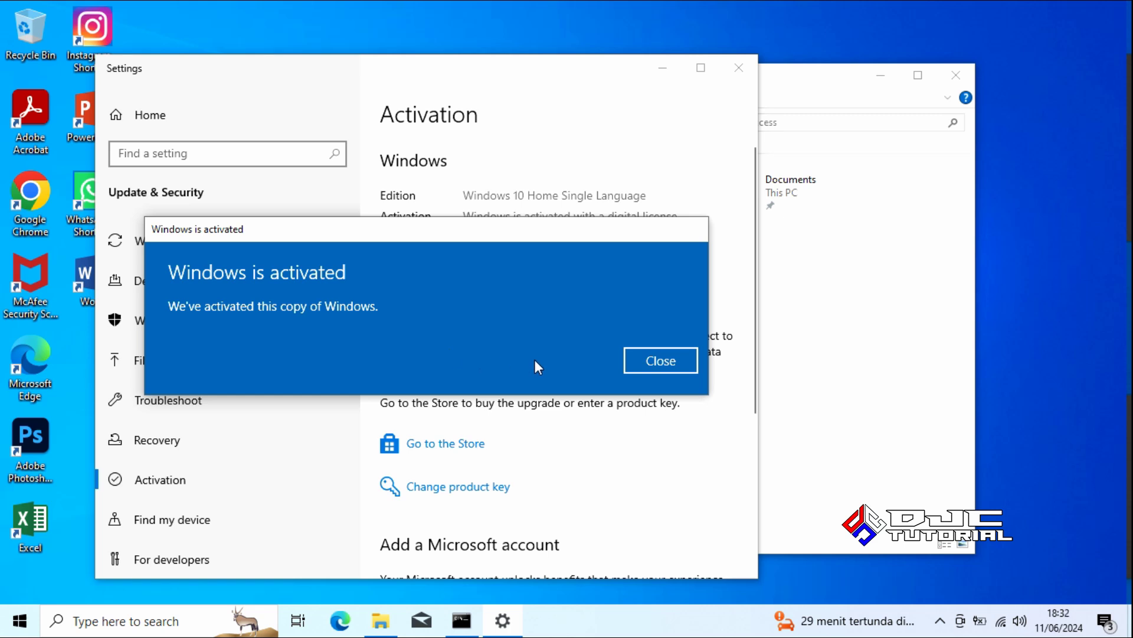
pyautogui.click(648, 363)
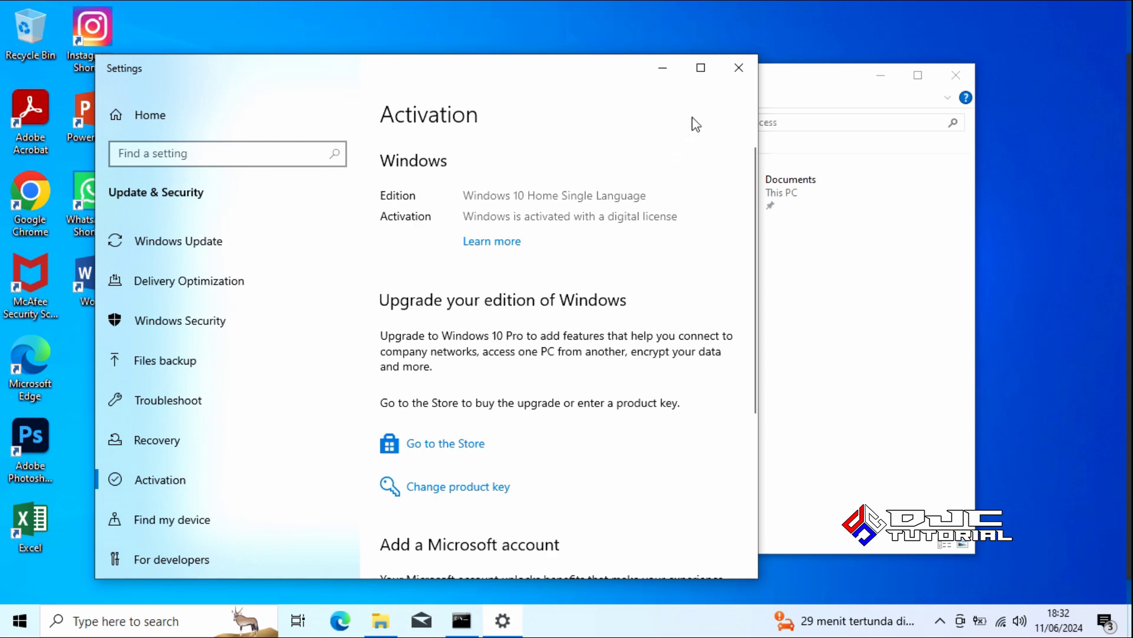
pyautogui.click(739, 76)
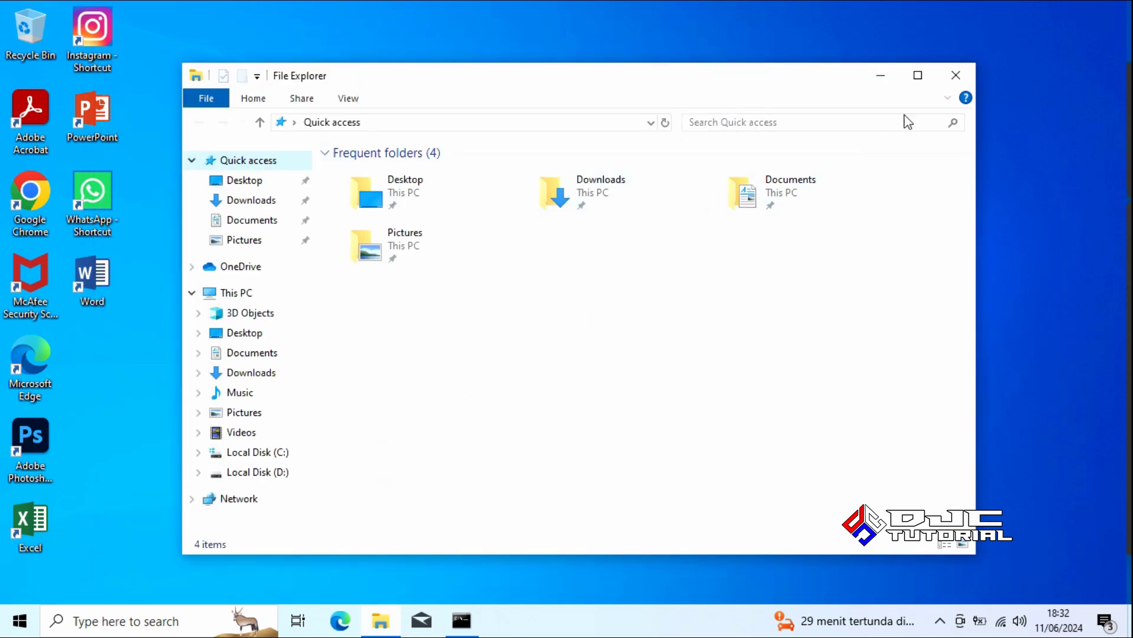
# Close the File Explorer Quick access window
pyautogui.click(962, 76)
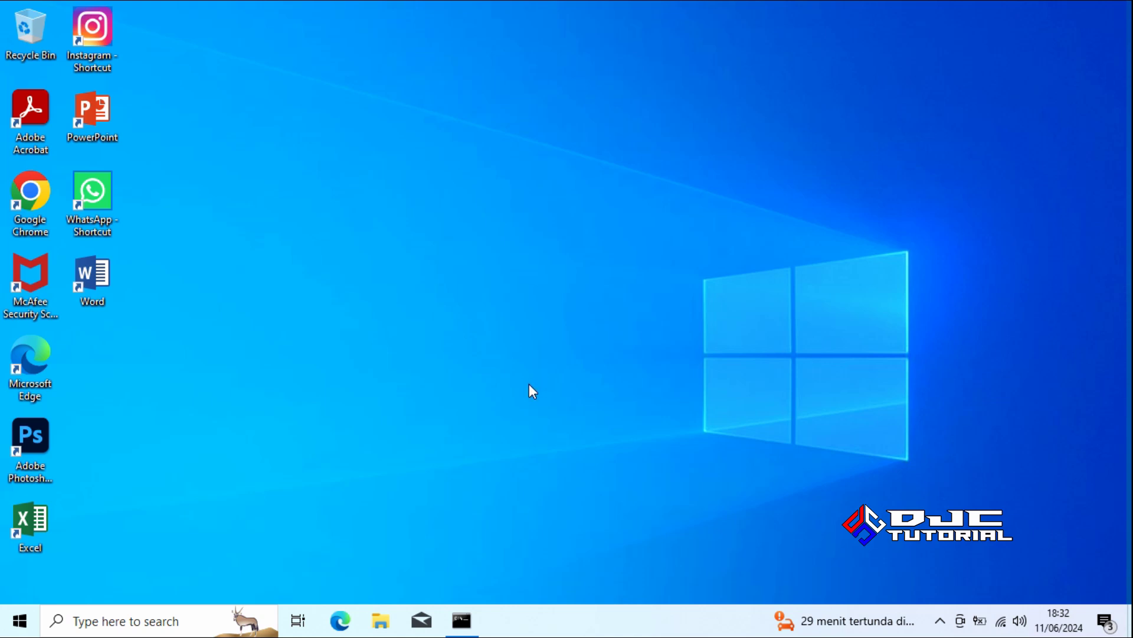
# Rerun slmgr /xpr in the admin console to confirm permanent activation, then close it
pyautogui.click(462, 620)
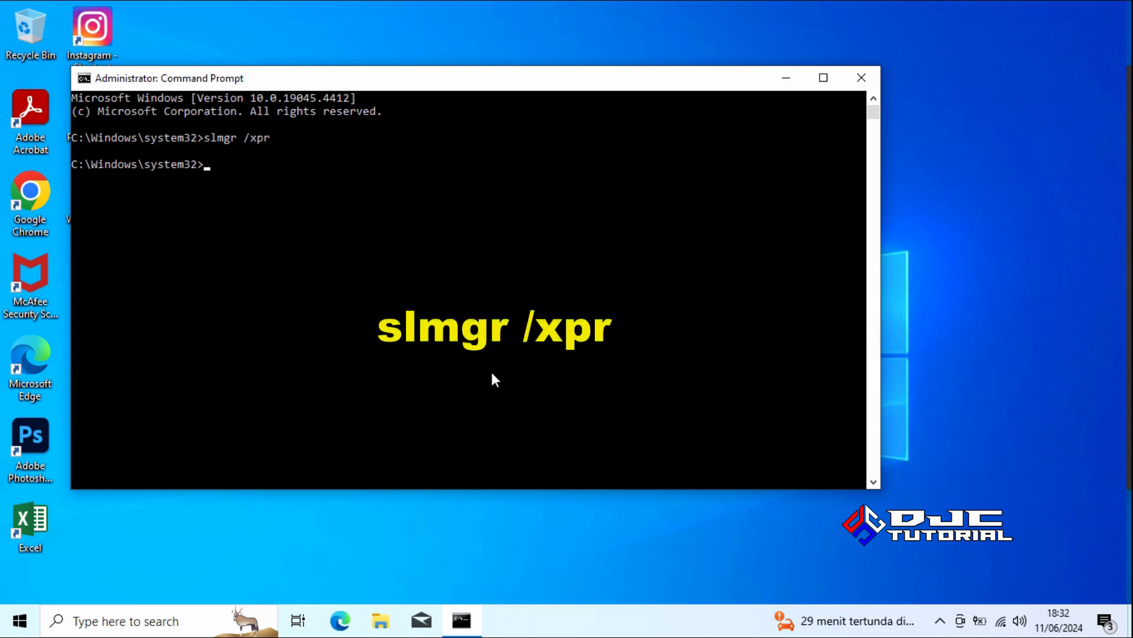
pyautogui.write('slmgr /xpr')
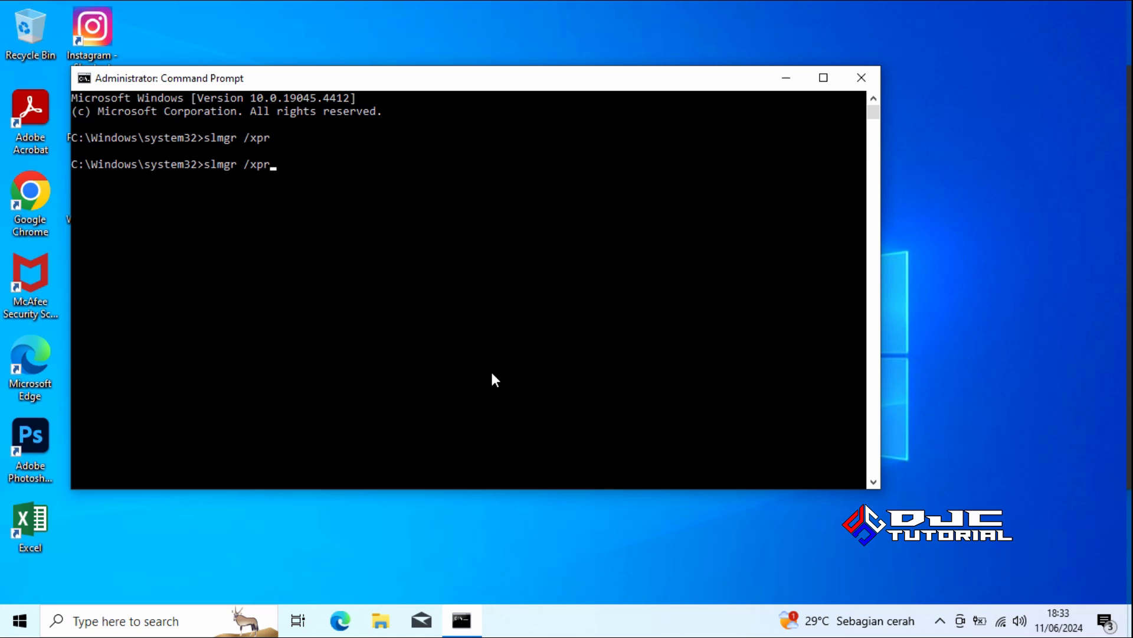
pyautogui.press('Return')
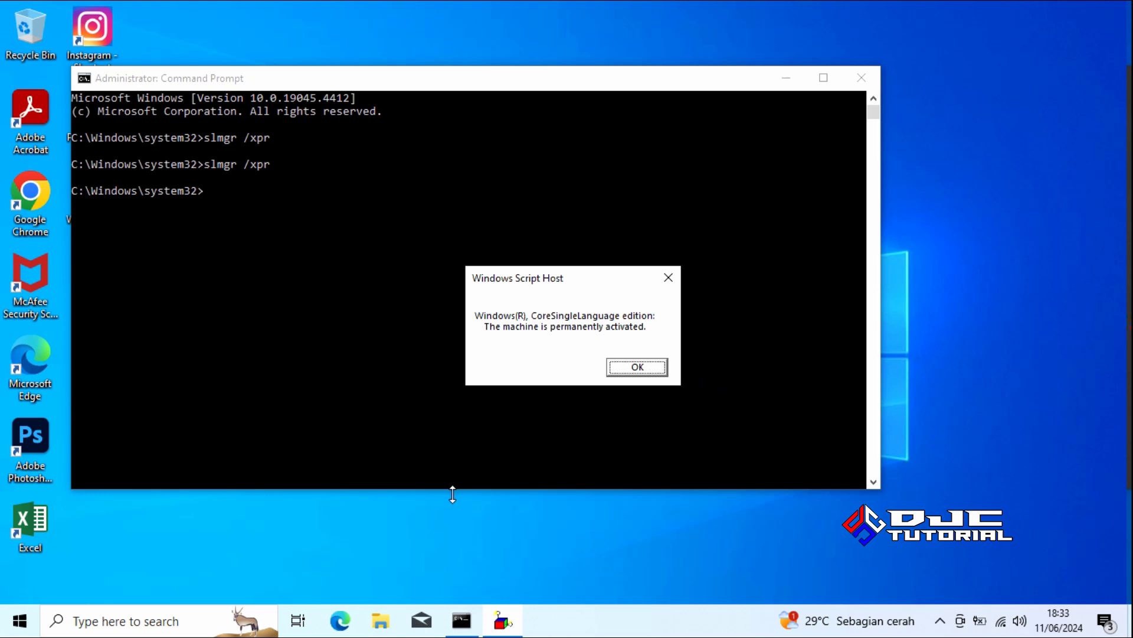
pyautogui.click(630, 371)
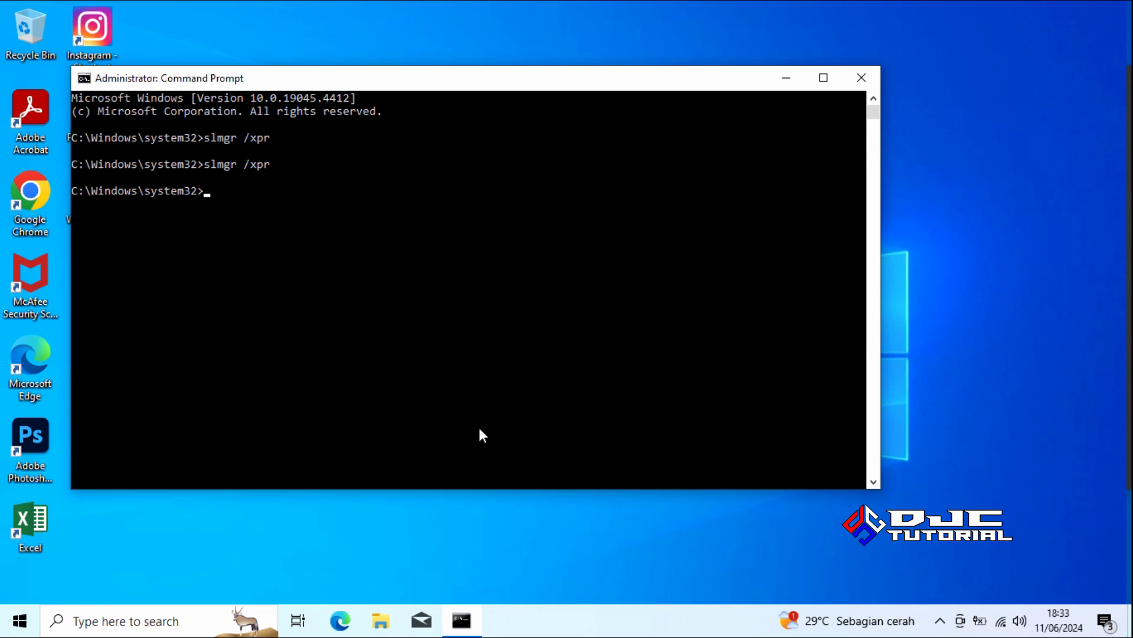
pyautogui.click(861, 78)
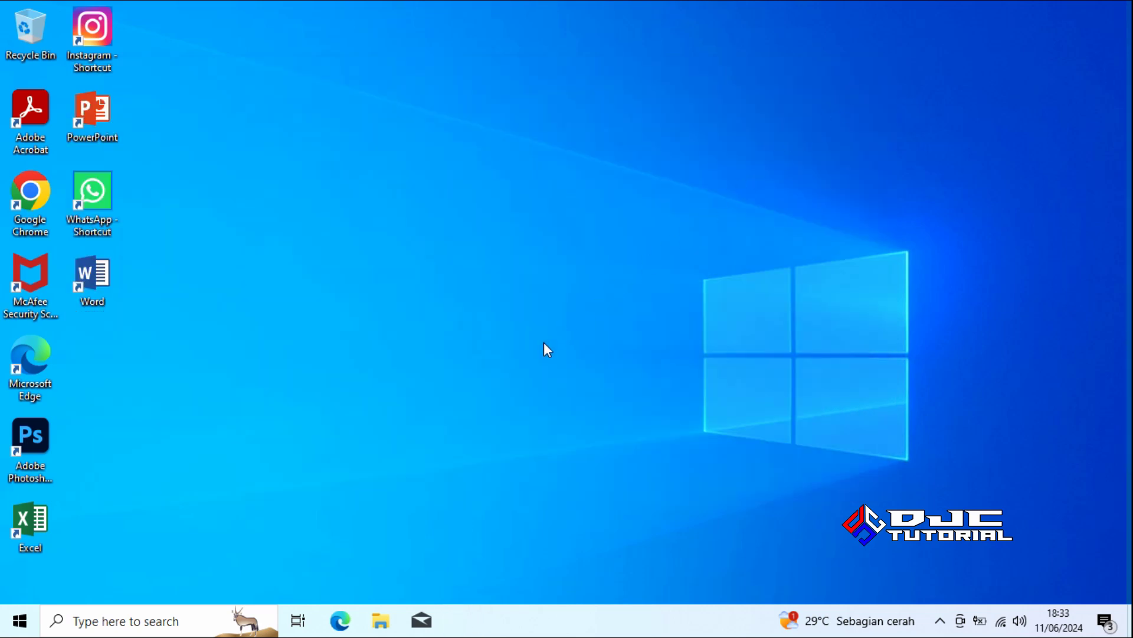